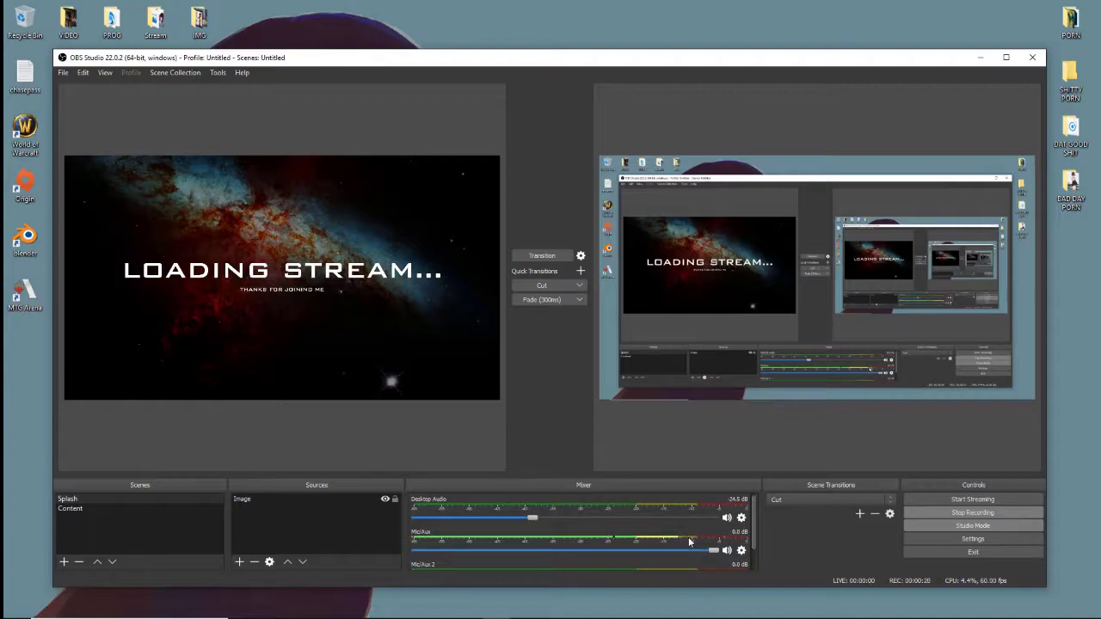
Lower the Mic/Aux volume to about -3.6 dB and open that source's audio filters
left_click_drag(712, 550, 675, 556)
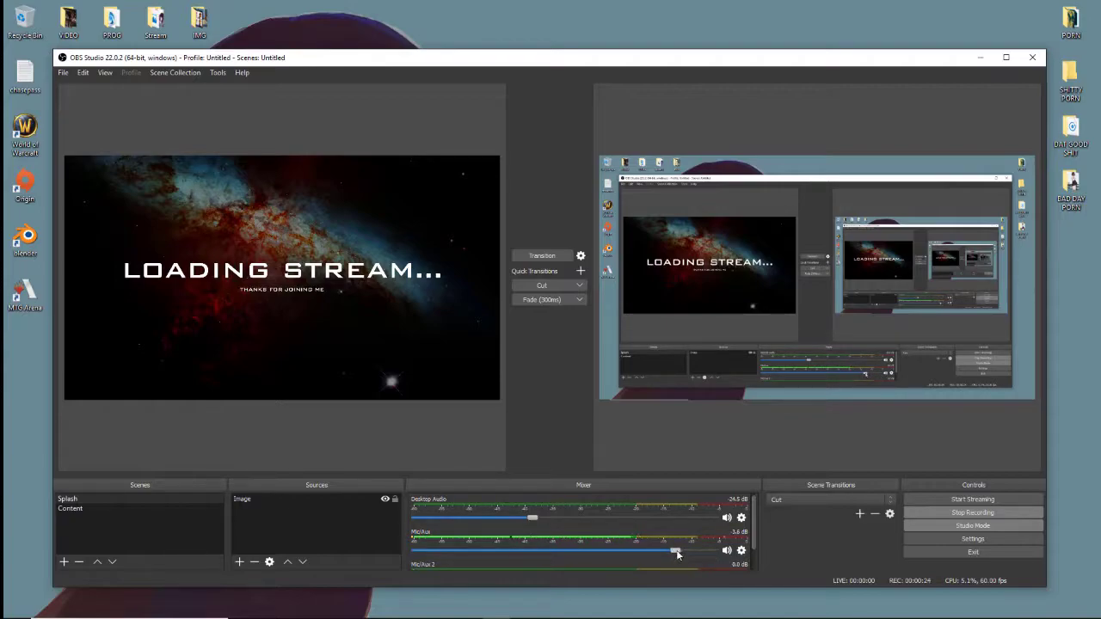
left_click(741, 550)
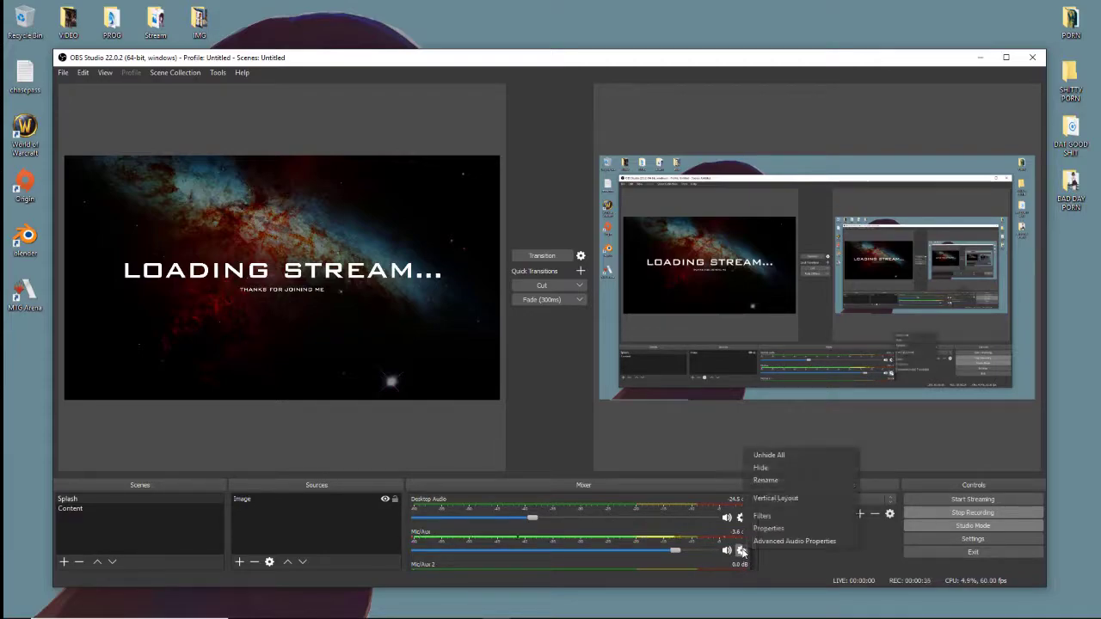
left_click(772, 517)
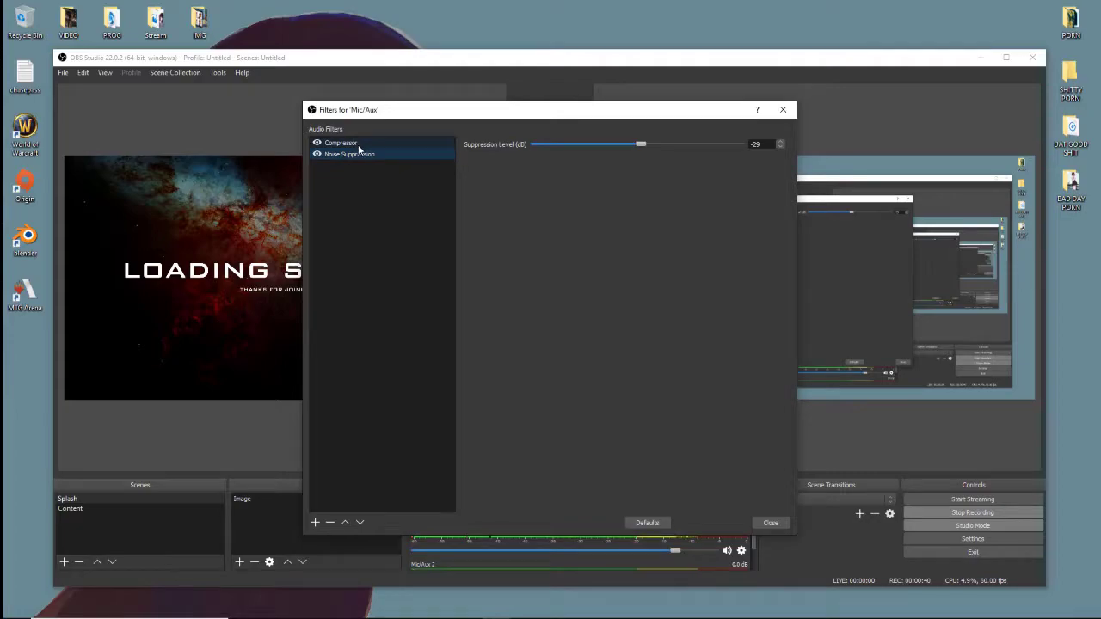
Review the Compressor settings, set the Noise Suppression level to 0 dB, and close the filters
left_click(357, 143)
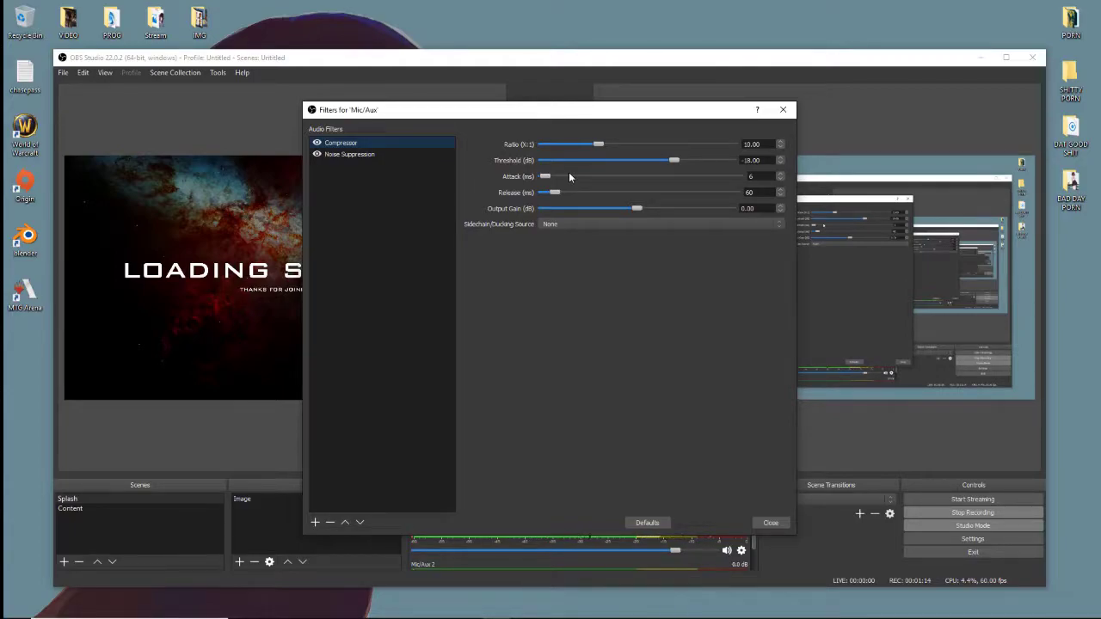
left_click(378, 153)
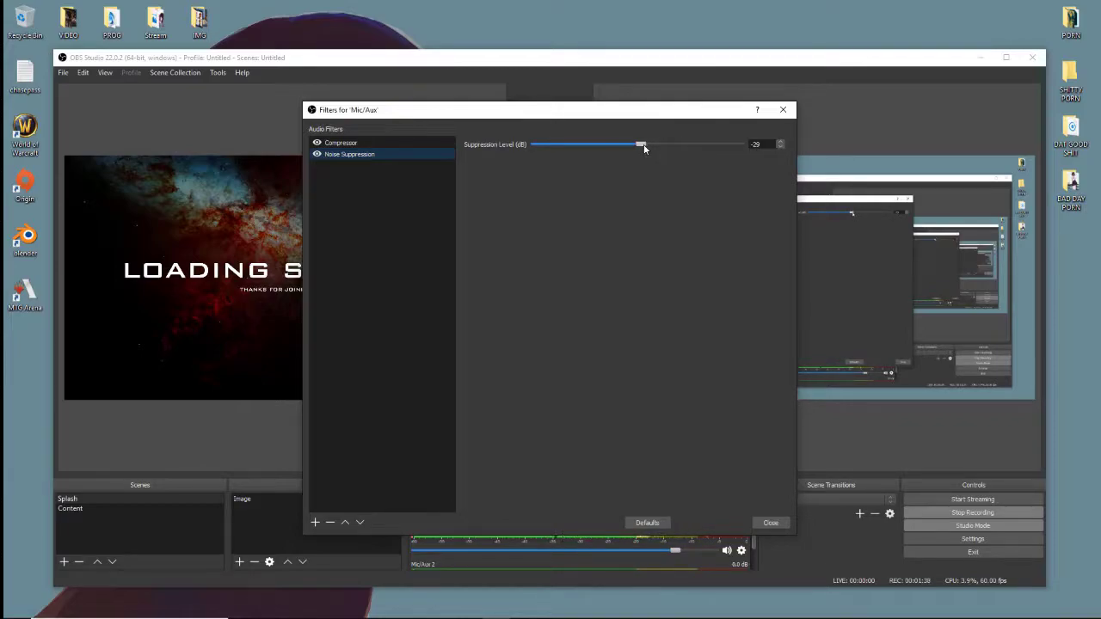
left_click_drag(643, 146, 721, 154)
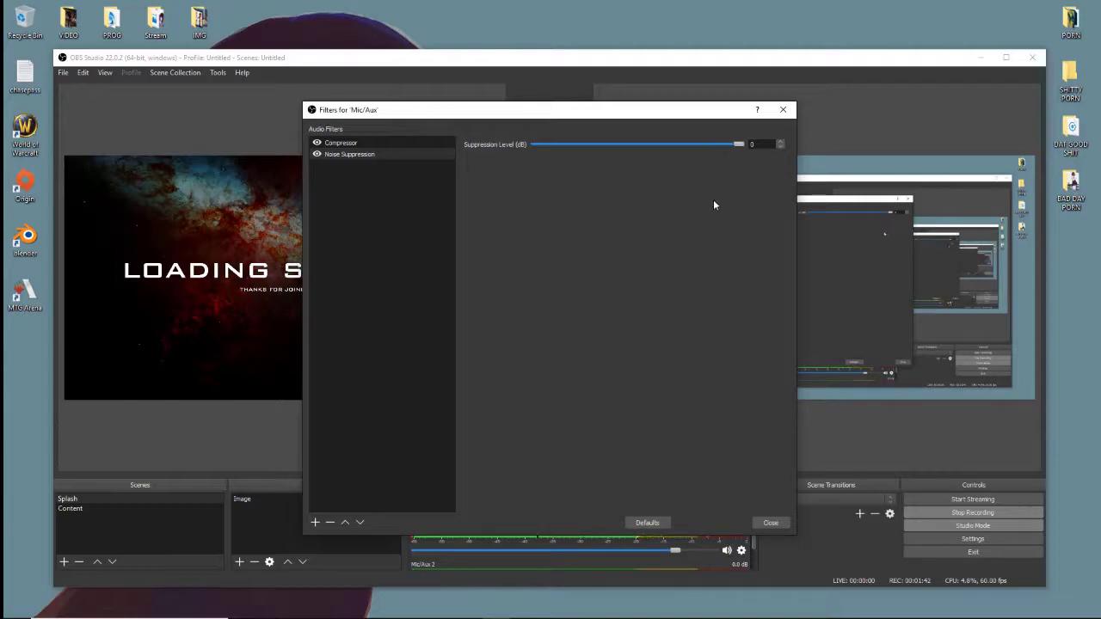
left_click(780, 526)
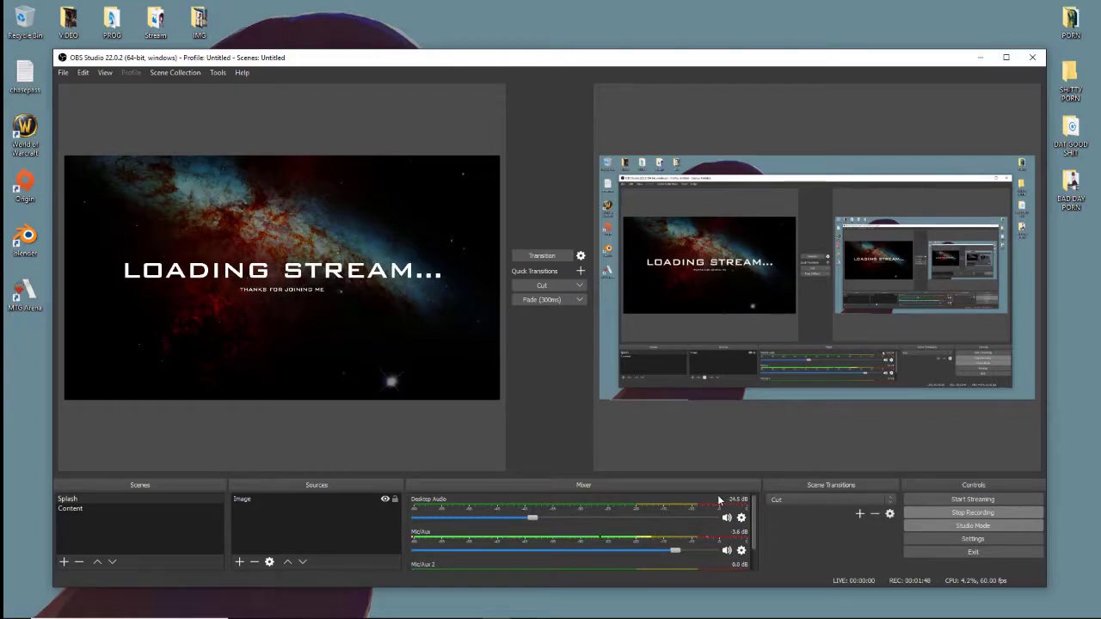
Reopen the Mic/Aux filters and set the Noise Suppression level to -29 dB
left_click(741, 551)
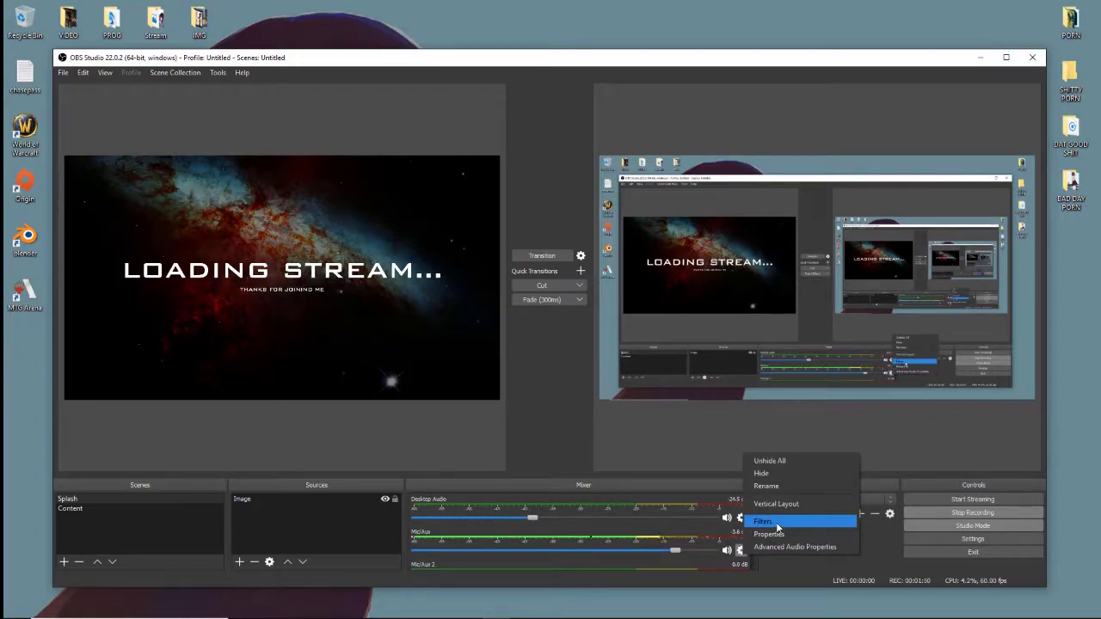
left_click(777, 525)
left_click_drag(738, 144, 642, 158)
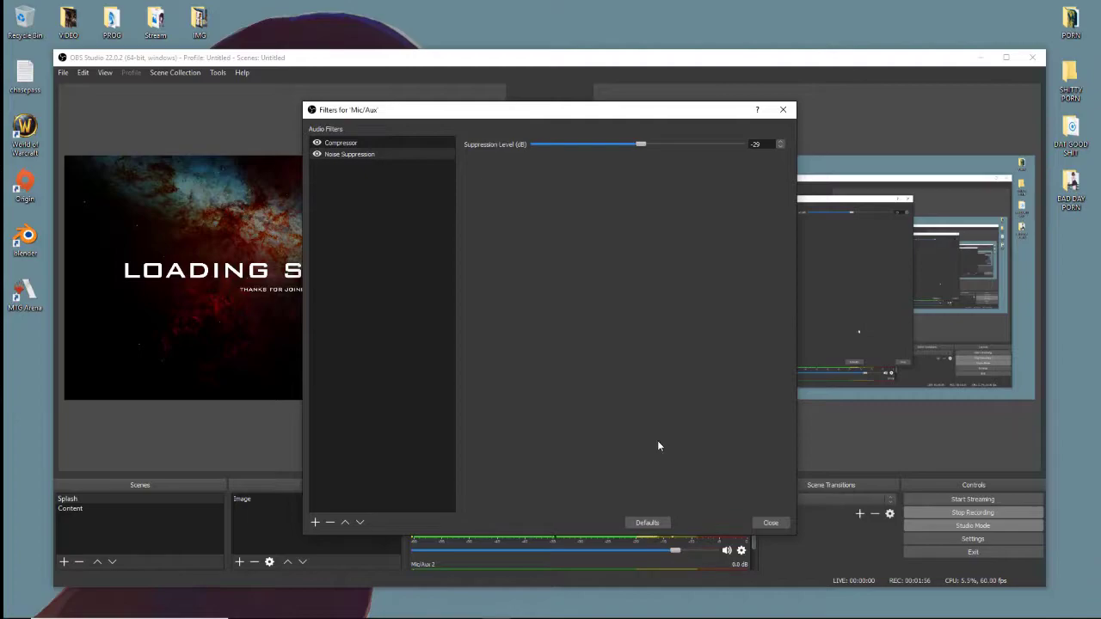
Add a Noise Gate filter to Mic/Aux under its suggested name
left_click(315, 522)
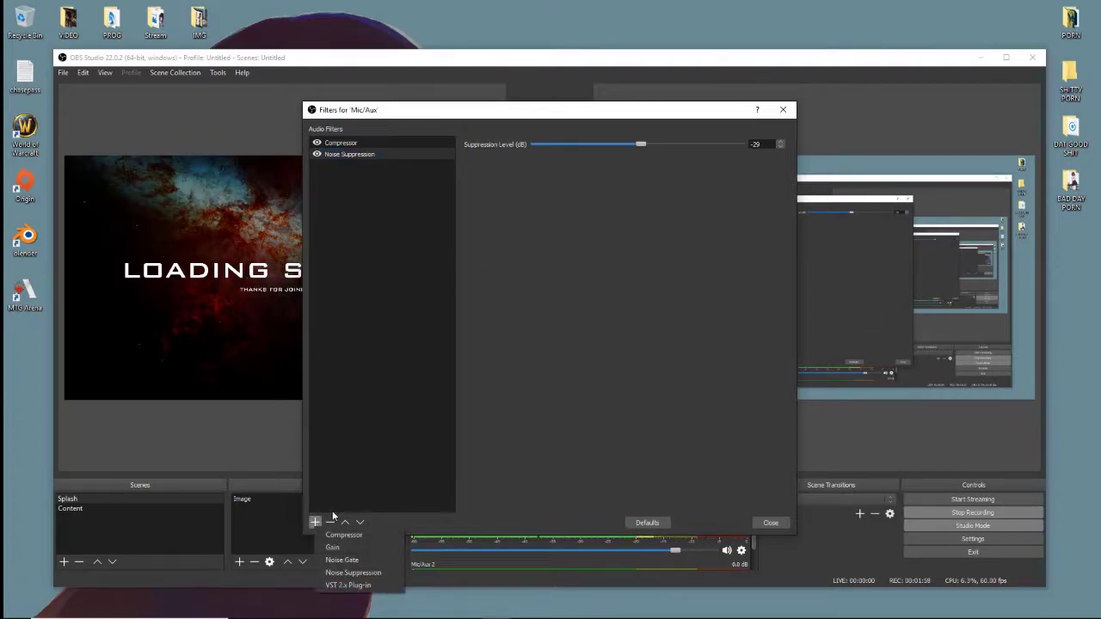
left_click(345, 560)
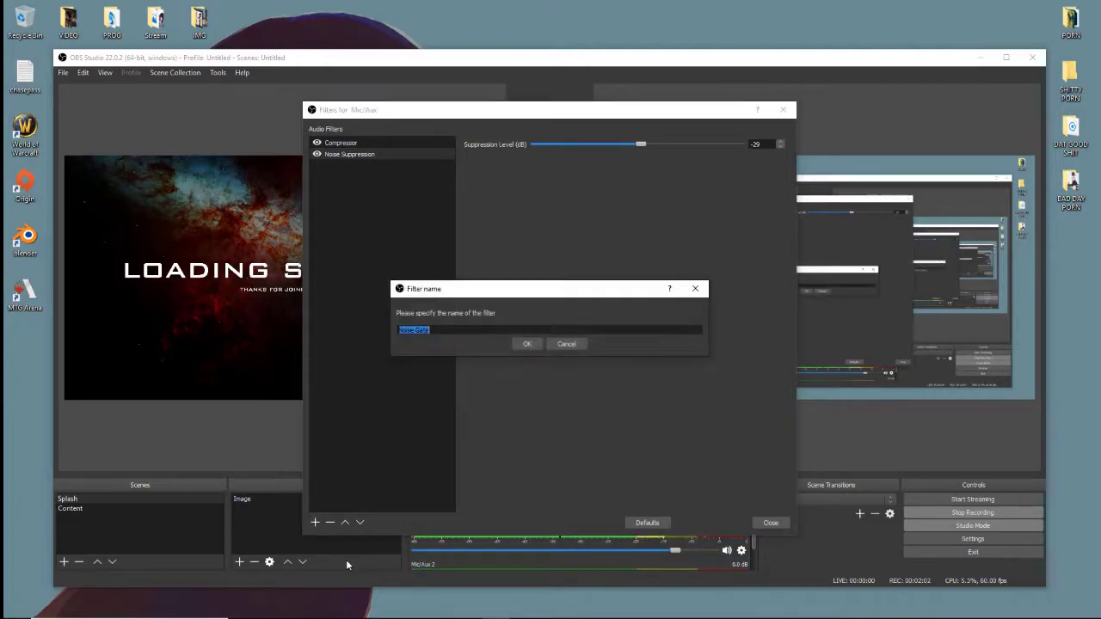
left_click(527, 344)
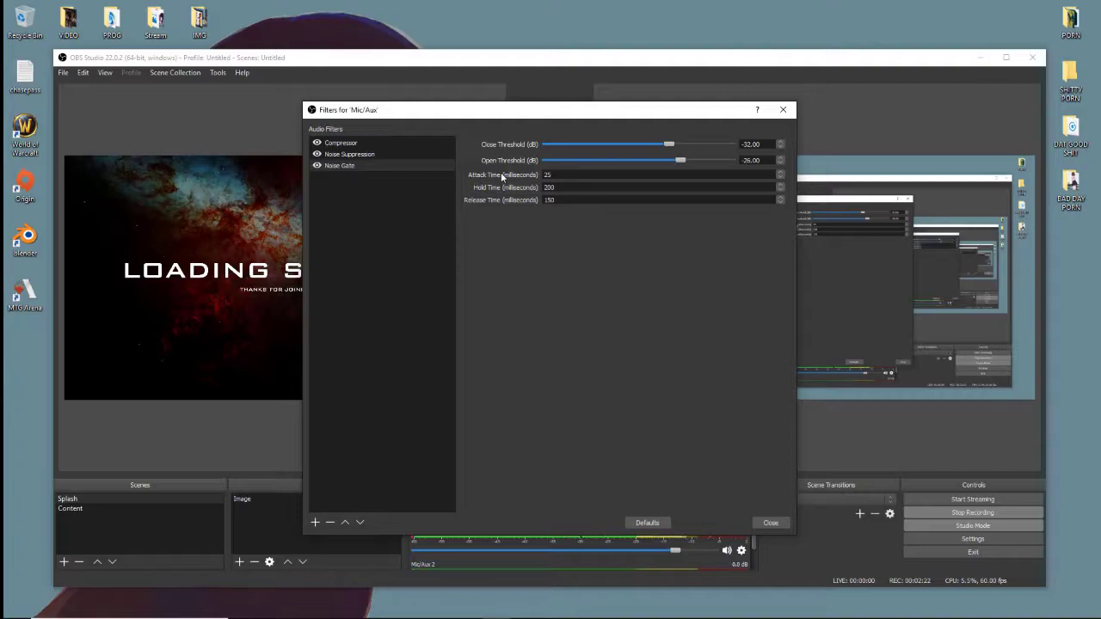
Set the Noise Gate's attack time to 0 milliseconds and its open threshold to -24 dB
left_click_drag(546, 177, 580, 178)
type("5")
type("0")
left_click_drag(692, 161, 713, 160)
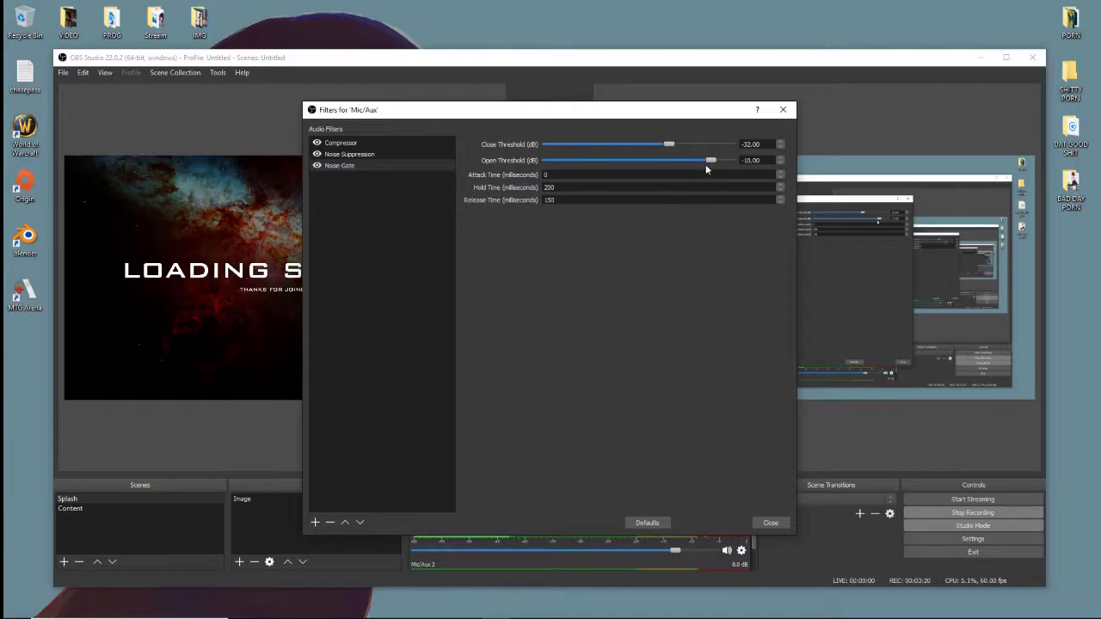
left_click_drag(711, 161, 684, 160)
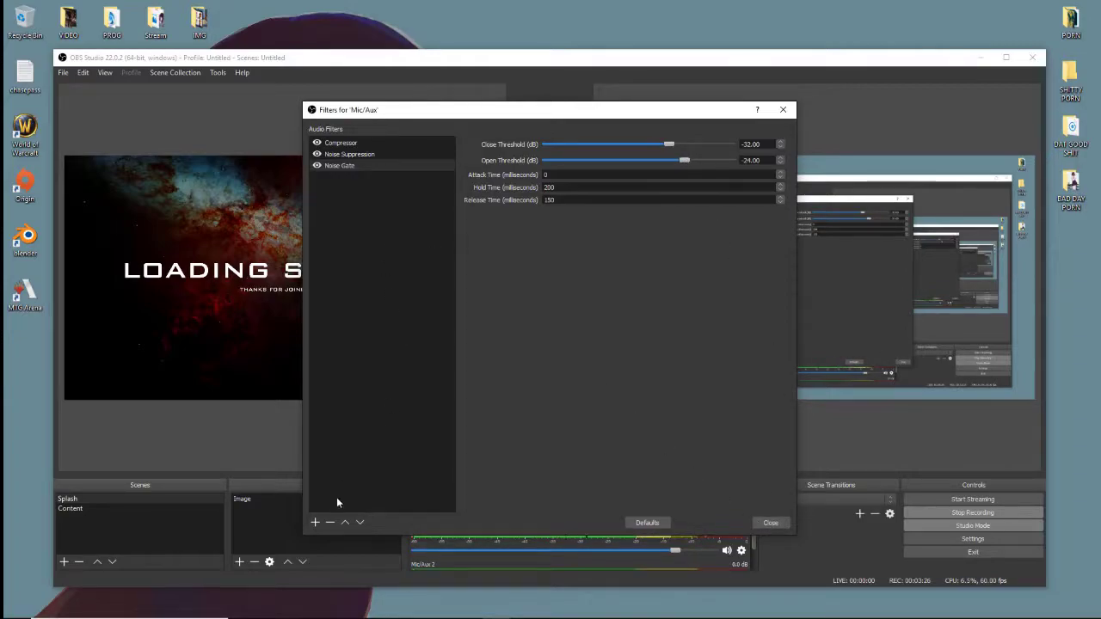
Remove the Noise Gate filter from Mic/Aux
left_click(330, 523)
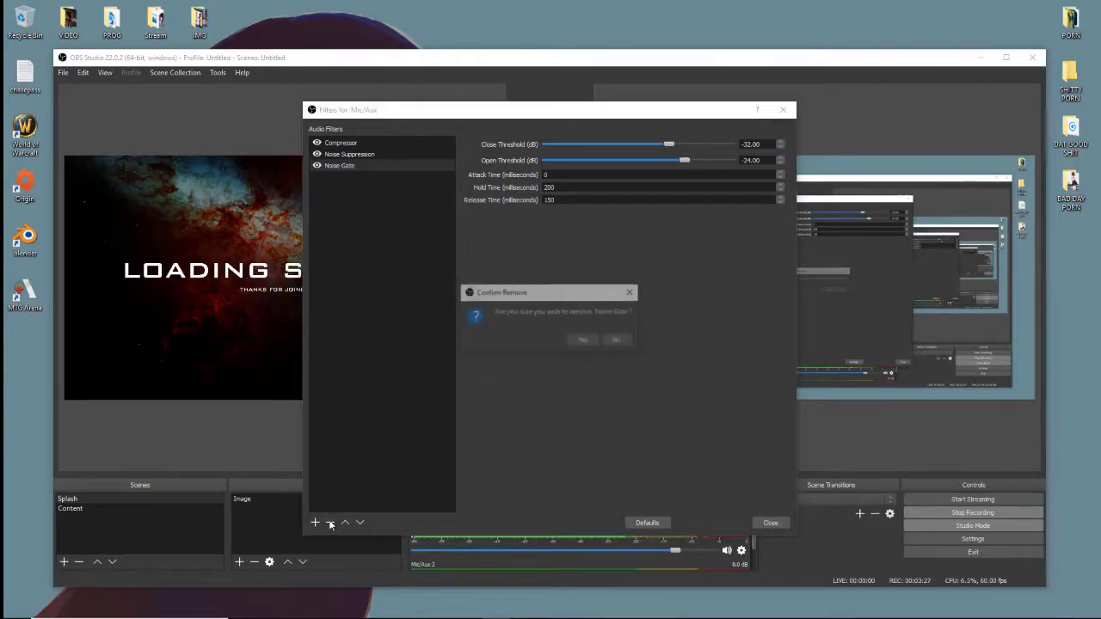
left_click(590, 338)
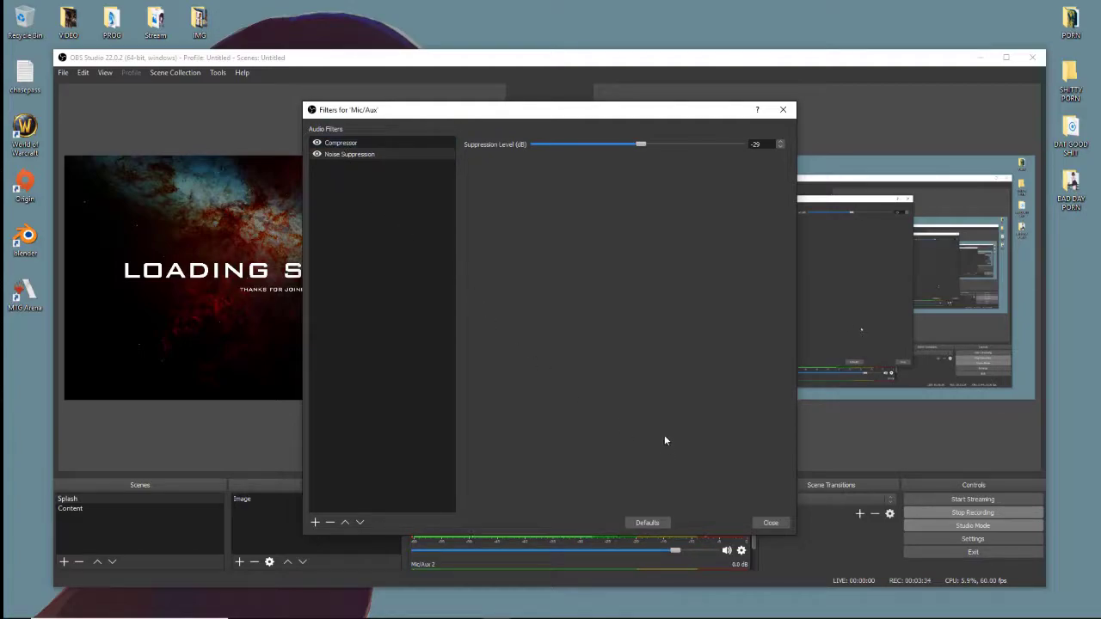
Add a Gain filter to Mic/Aux under its suggested name
left_click(314, 522)
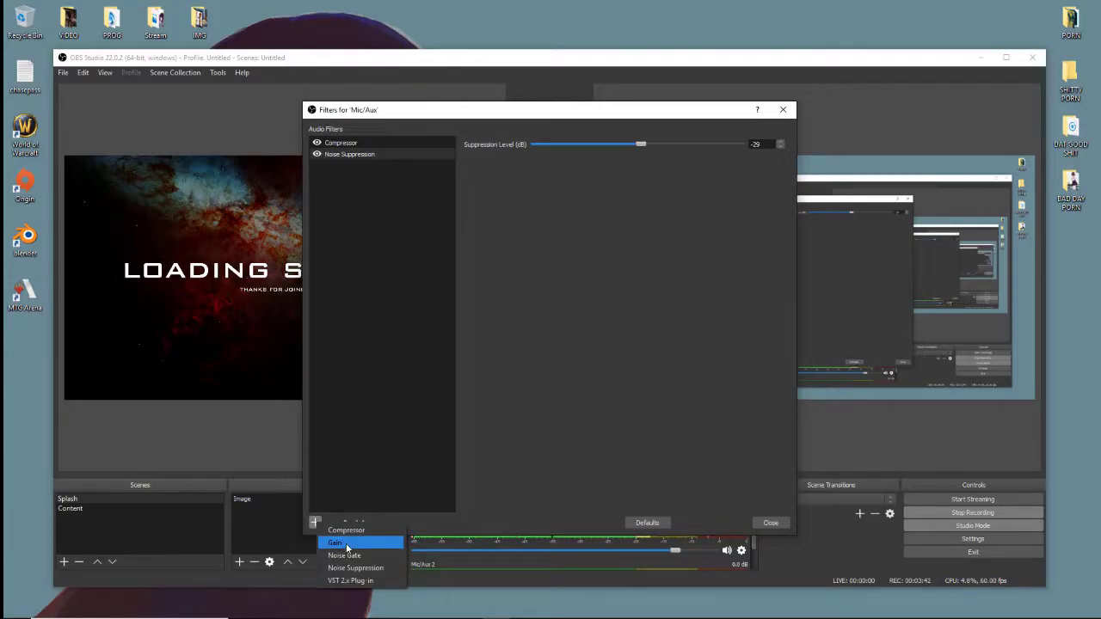
left_click(347, 547)
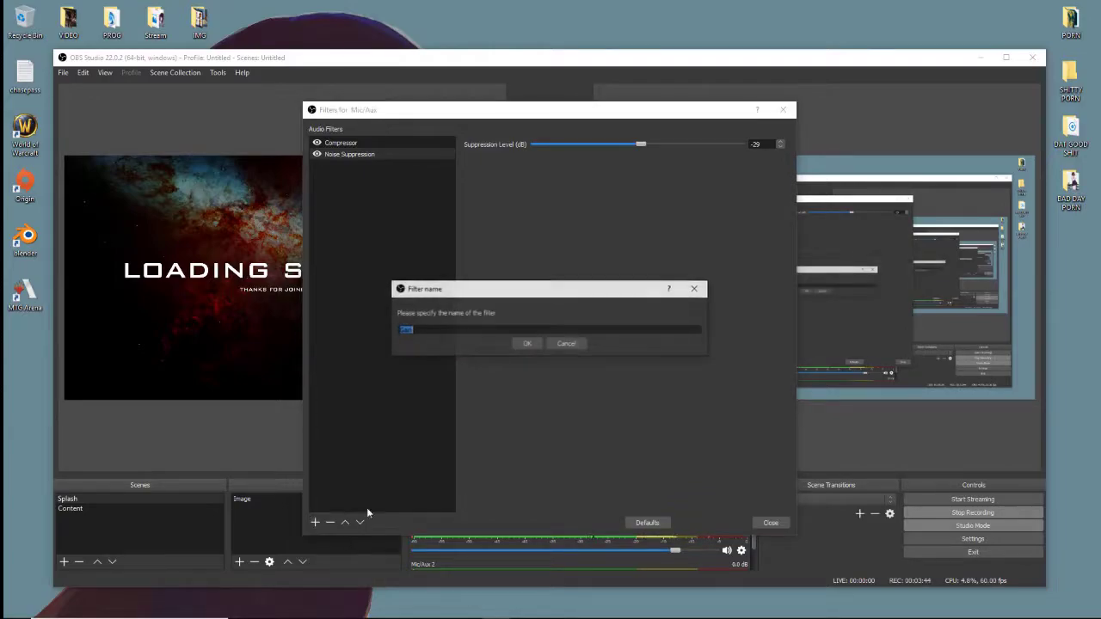
left_click(524, 341)
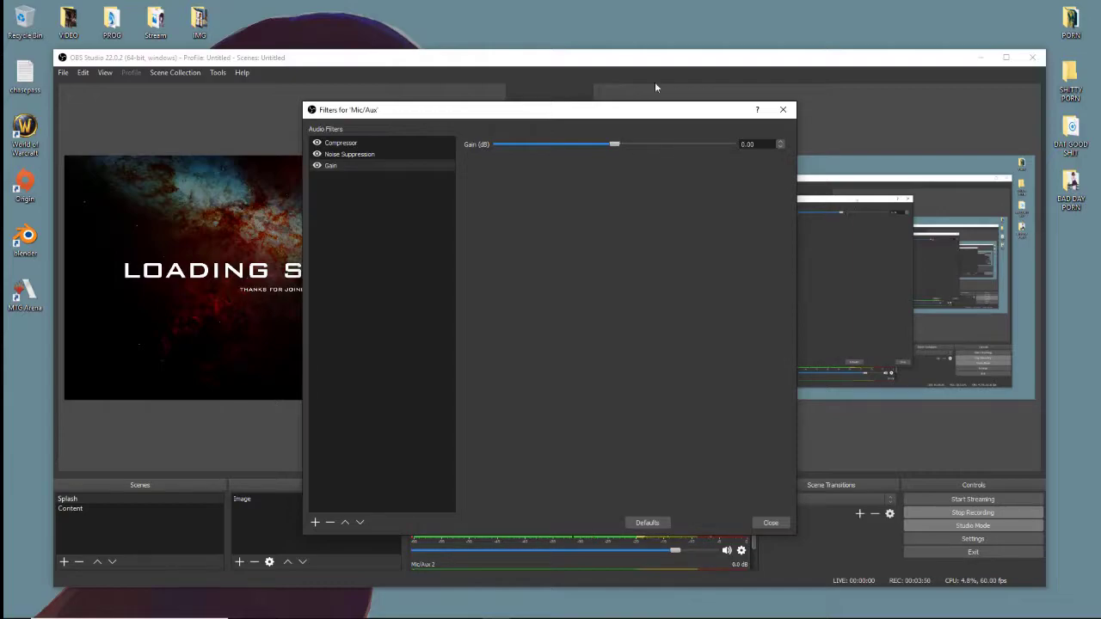
Try lower and higher levels on the Gain filter, return it to its default level, and close the filters
left_click_drag(614, 145, 578, 148)
left_click_drag(578, 148, 651, 153)
left_click_drag(651, 146, 614, 150)
key("Tab")
key("Escape")
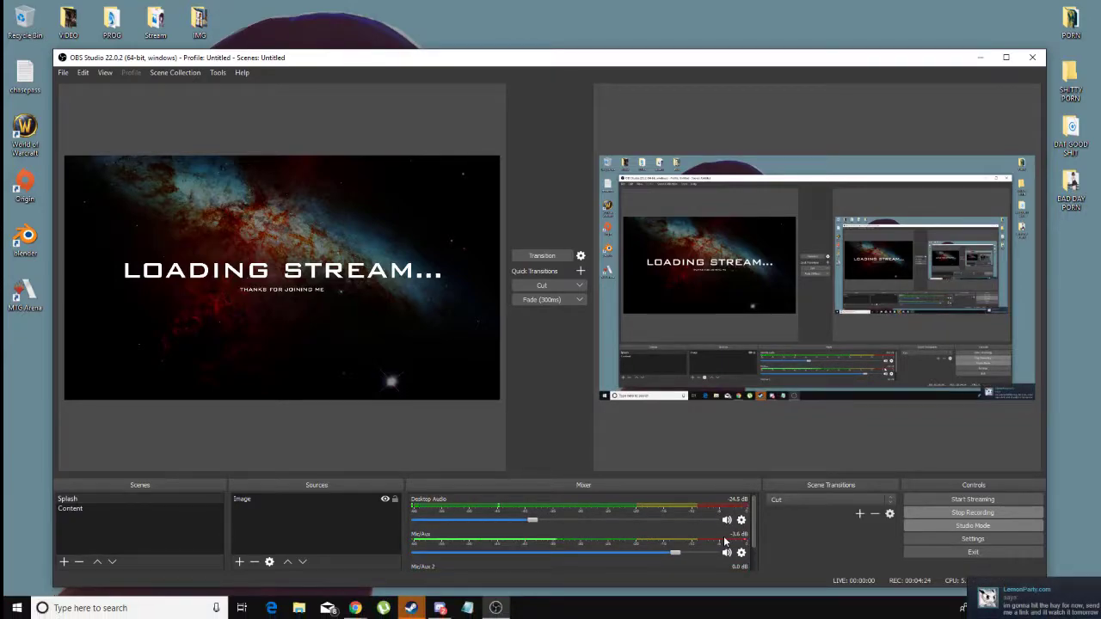
Switch to the open Steam friend chat, read the newest message, and close the chat window
left_click(411, 607)
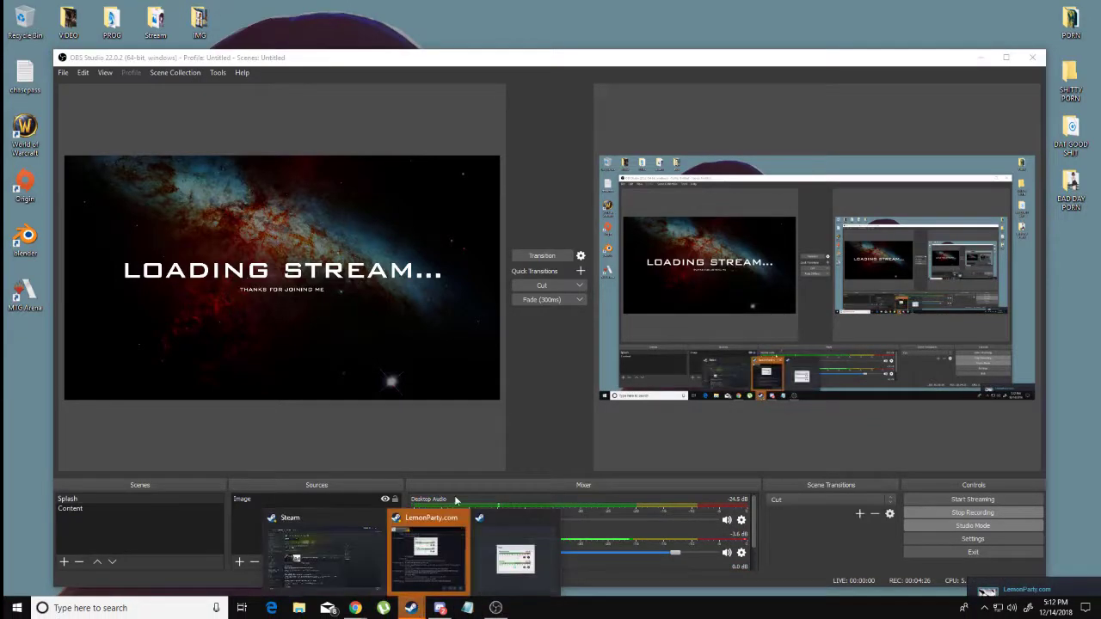
left_click(430, 555)
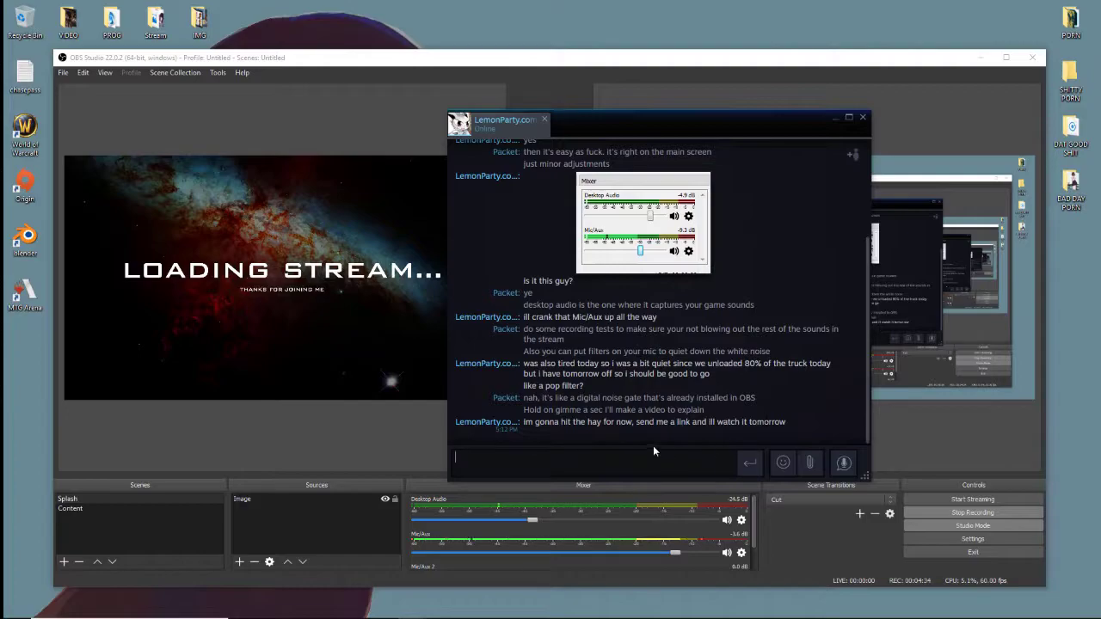
left_click_drag(523, 422, 786, 425)
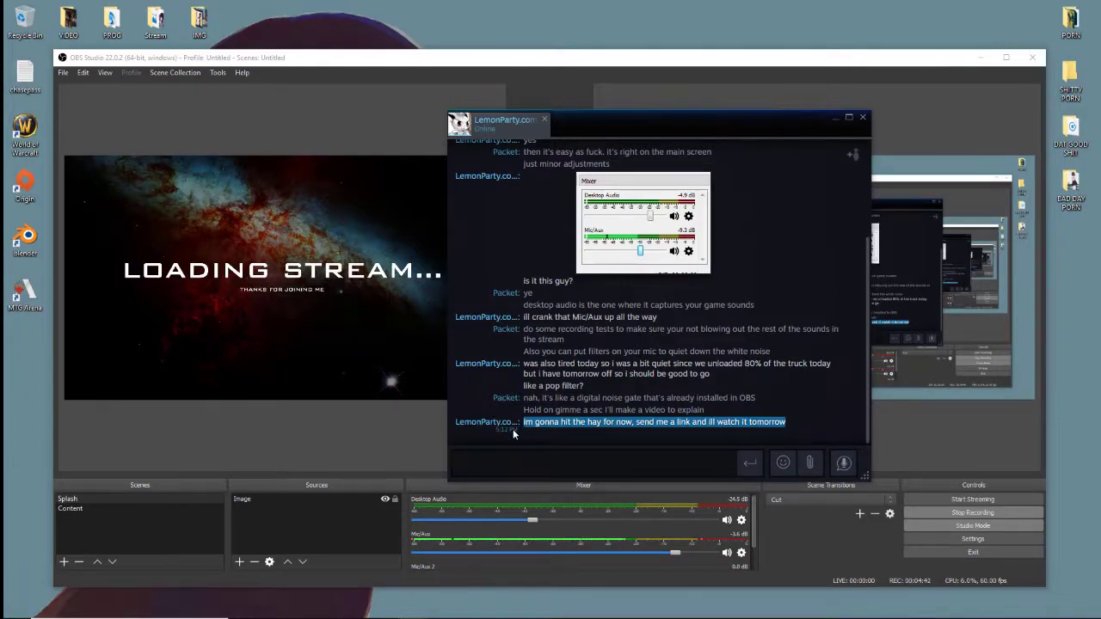
left_click(592, 437)
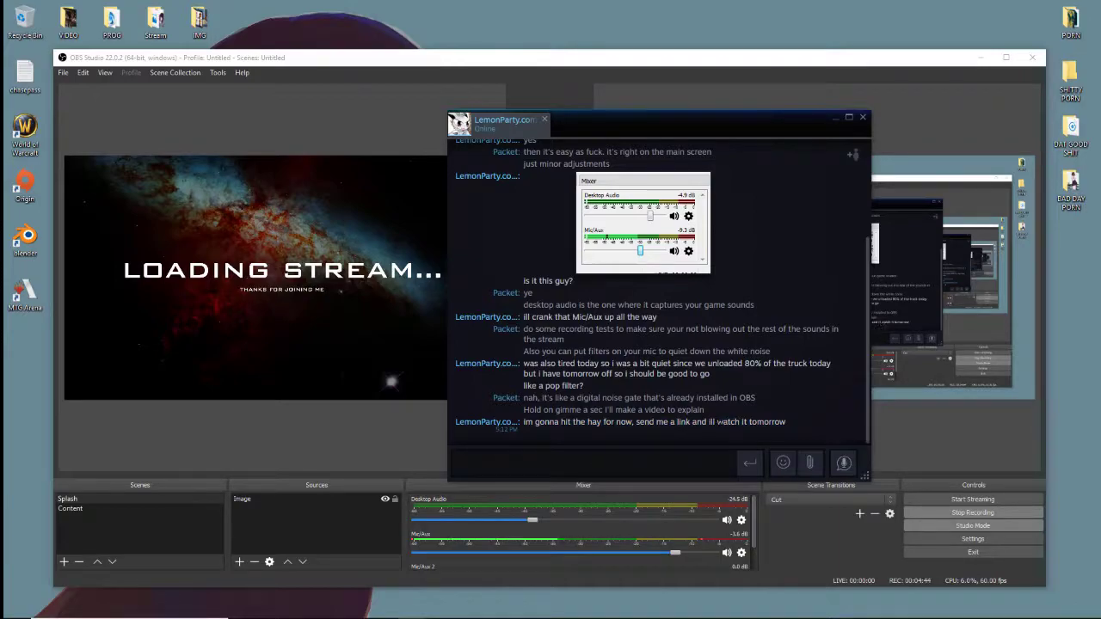
left_click(863, 117)
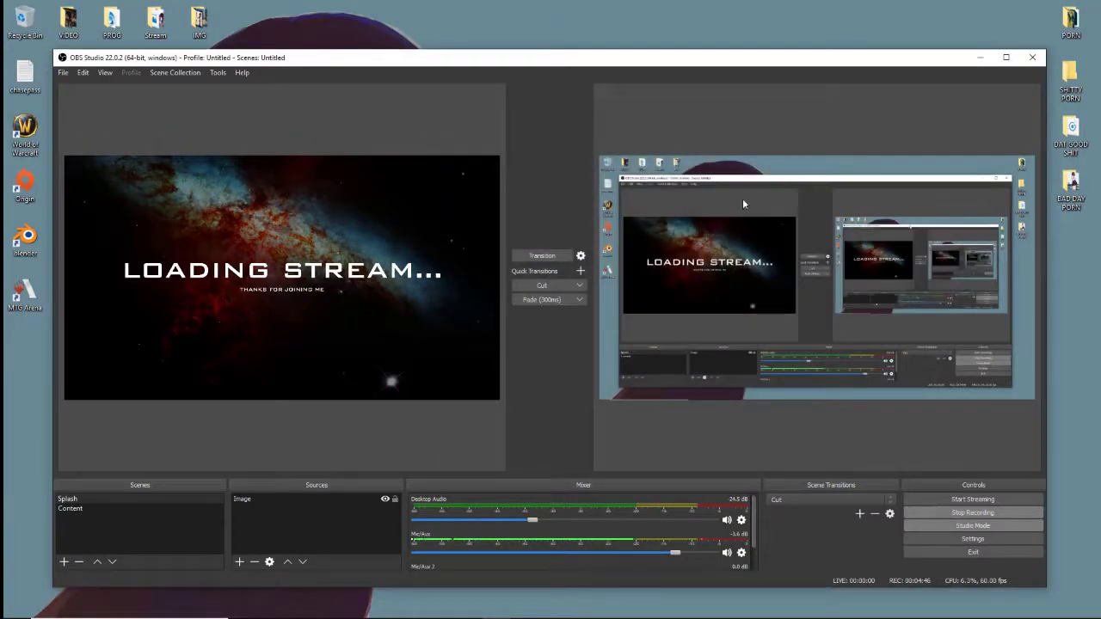